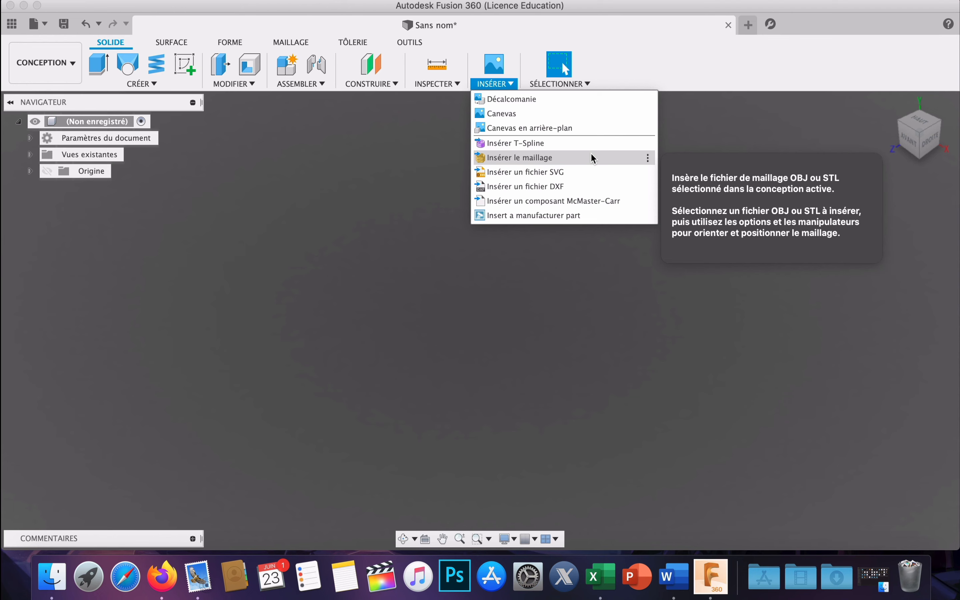
# Step: Insert the Buddha_Keychain.stl mesh and rotate the head upright, turning it 45 degrees to face the viewer
pyautogui.click(591, 158)
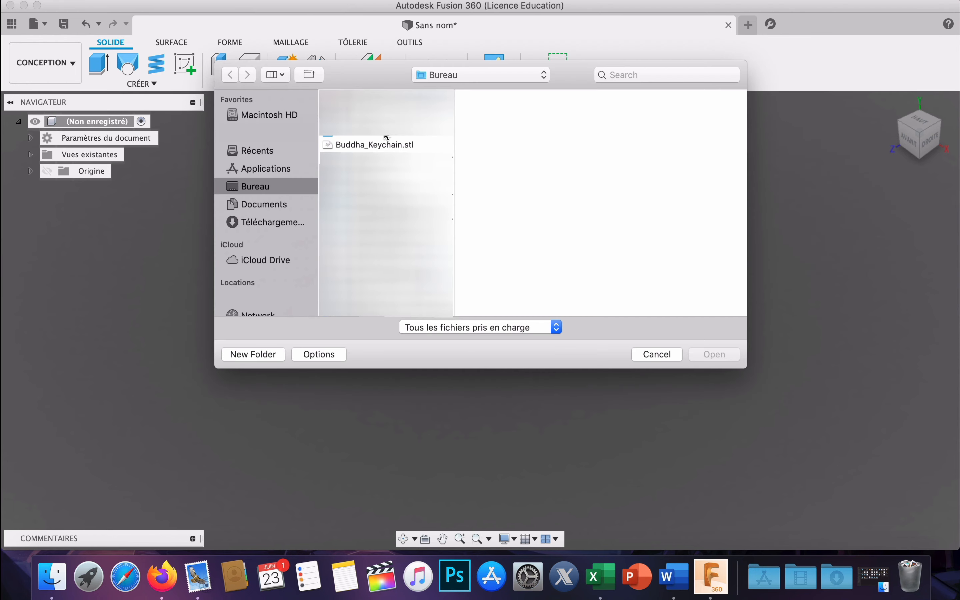
pyautogui.click(378, 145)
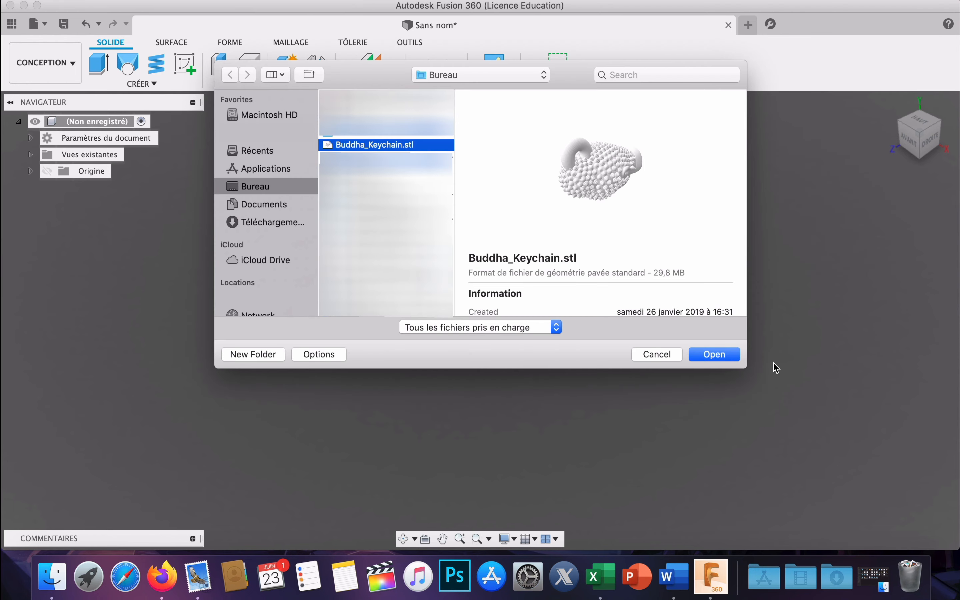
pyautogui.click(714, 354)
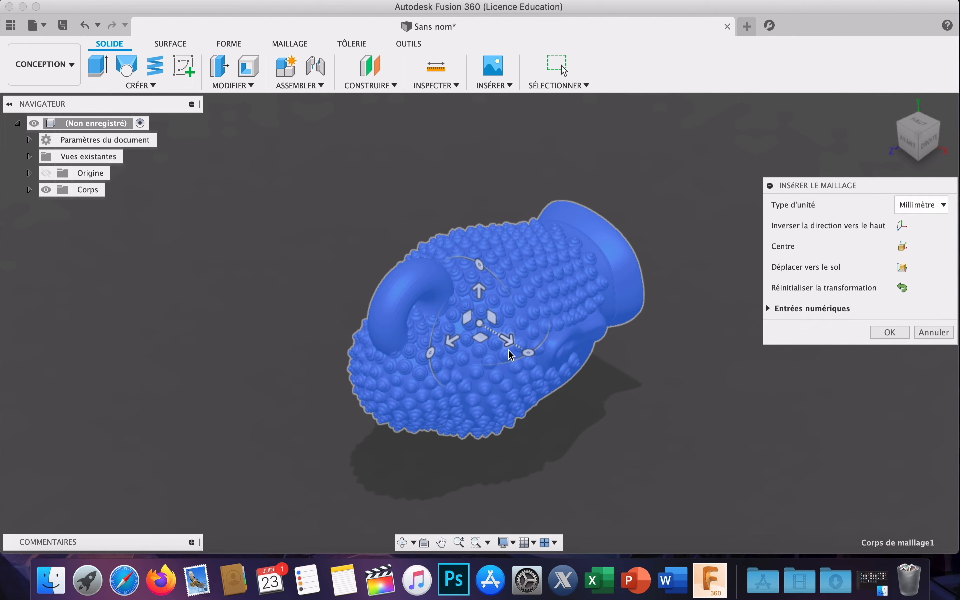
pyautogui.moveTo(430, 352); pyautogui.dragTo(478, 282)
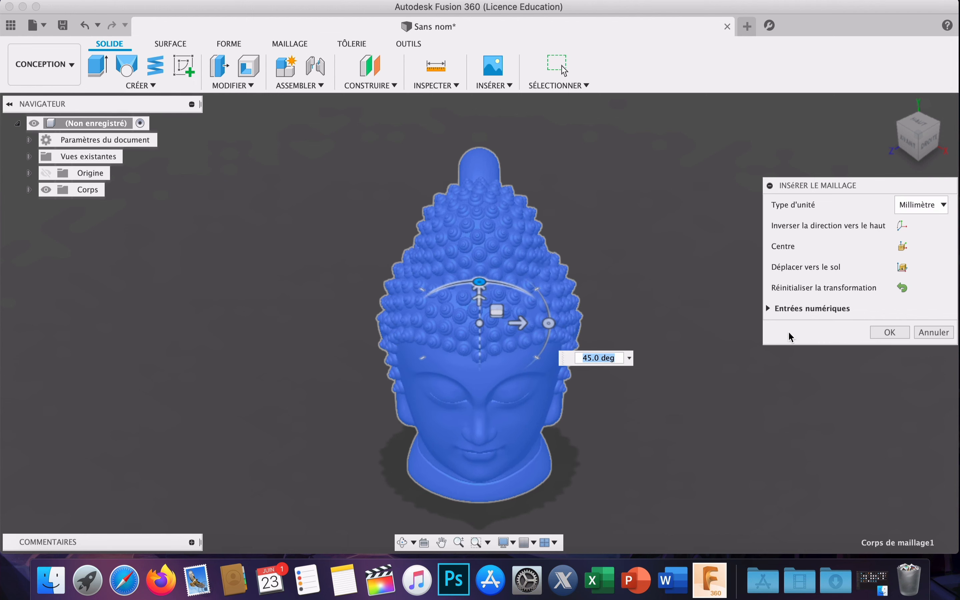
pyautogui.click(888, 332)
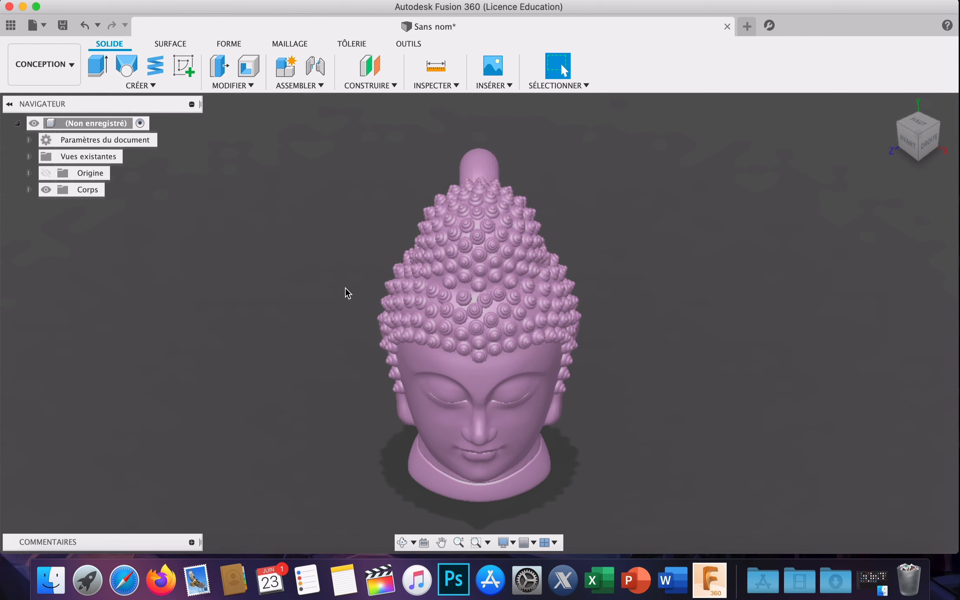
# Step: Try to convert the full-resolution Buddha mesh to a BRep as a new body
pyautogui.click(502, 293)
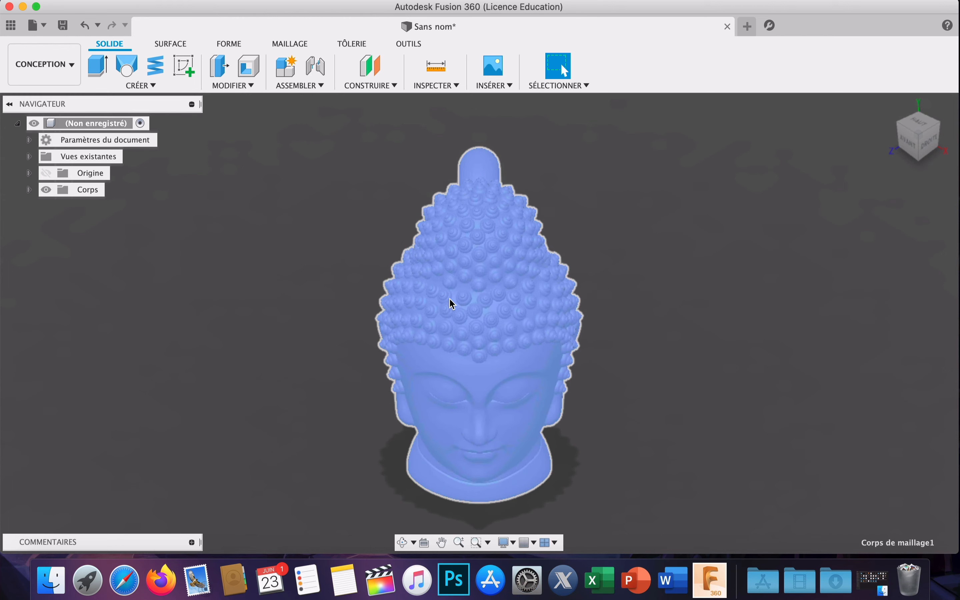
pyautogui.rightClick(476, 275)
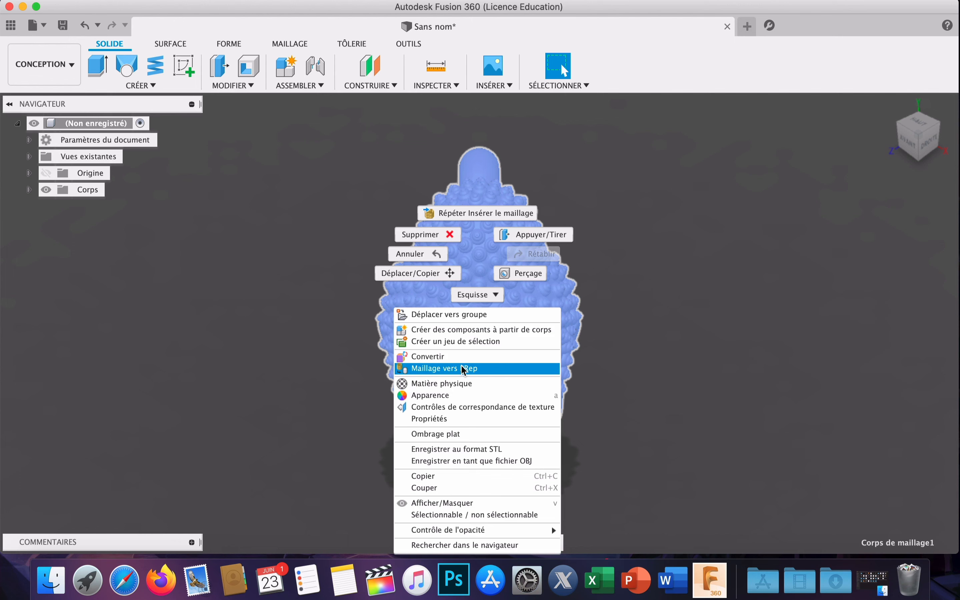
pyautogui.click(459, 372)
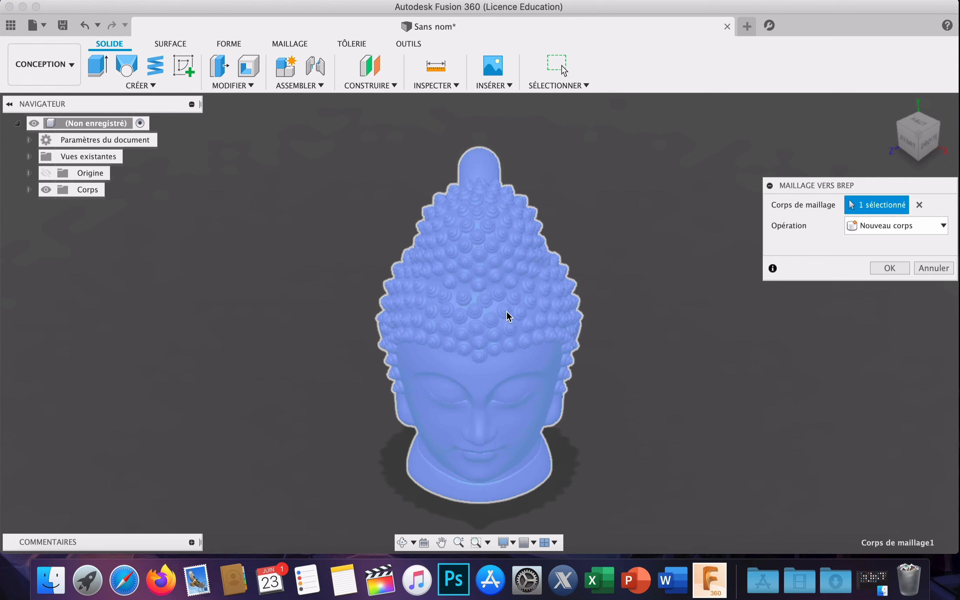
pyautogui.click(886, 225)
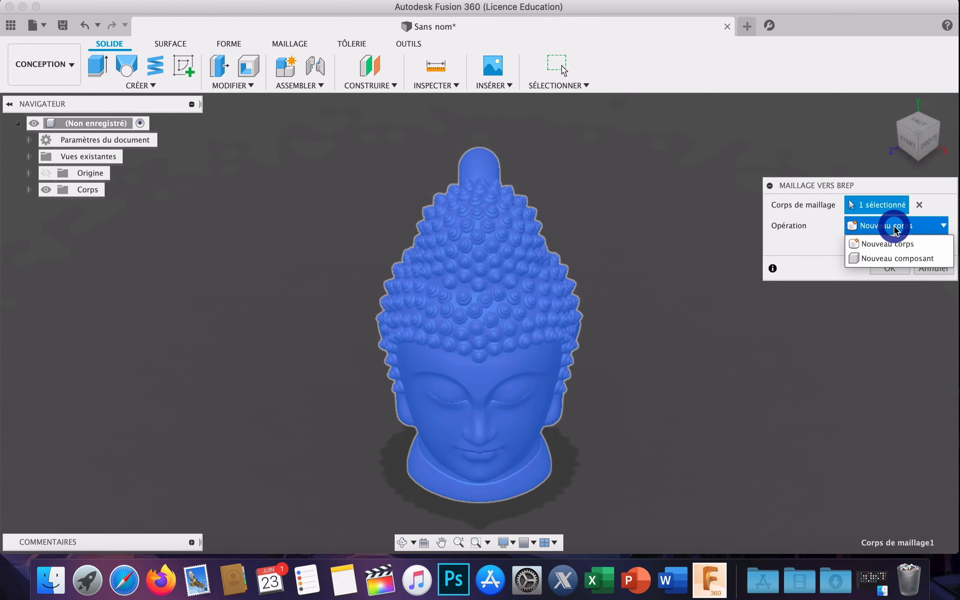
pyautogui.click(819, 253)
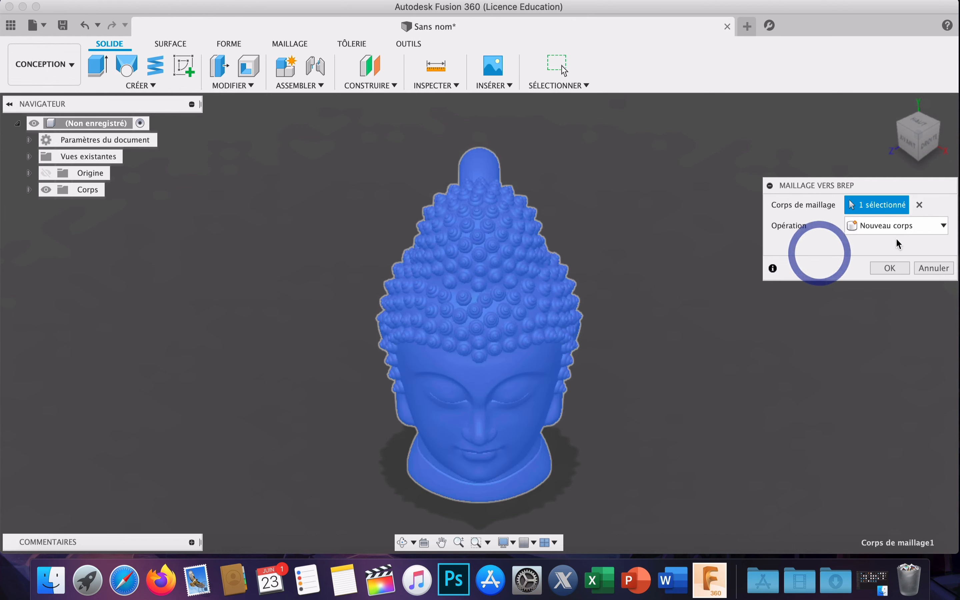
pyautogui.click(890, 268)
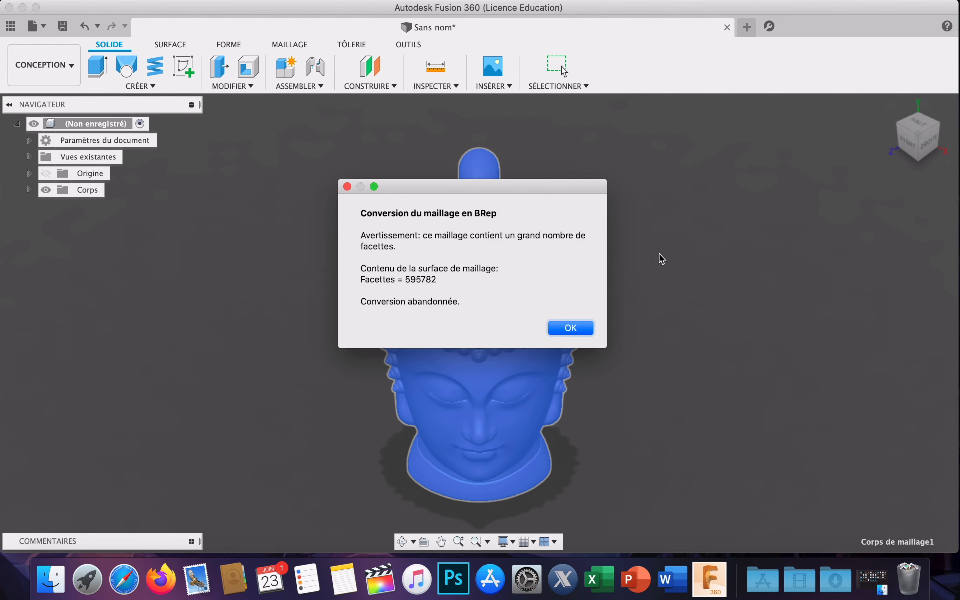
pyautogui.click(571, 329)
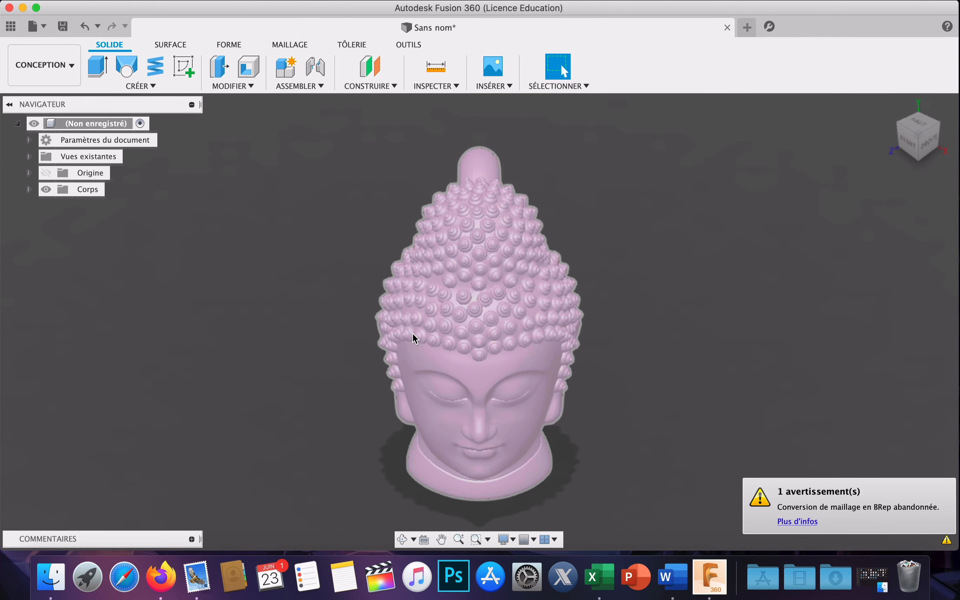
pyautogui.rightClick(87, 127)
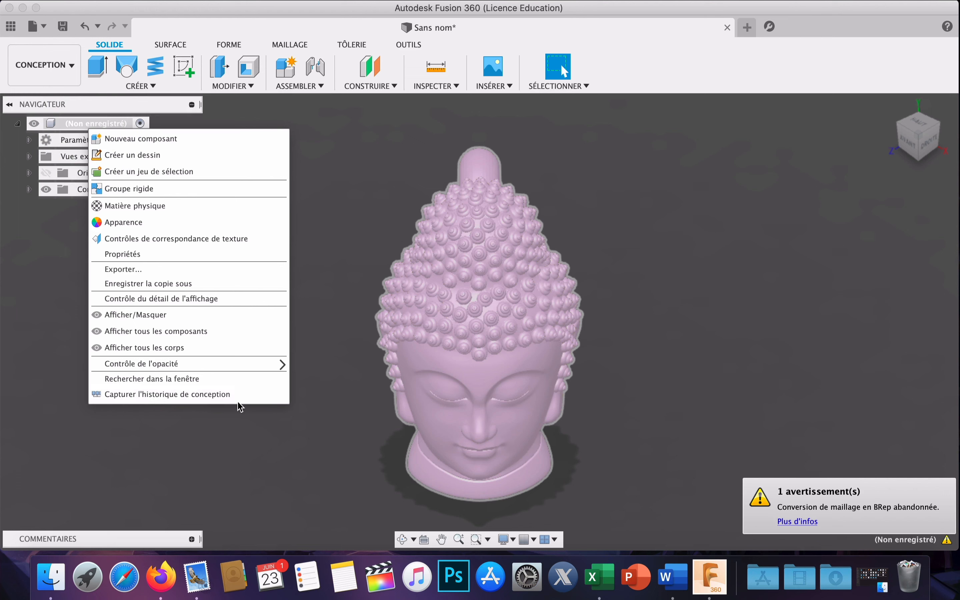
pyautogui.click(280, 442)
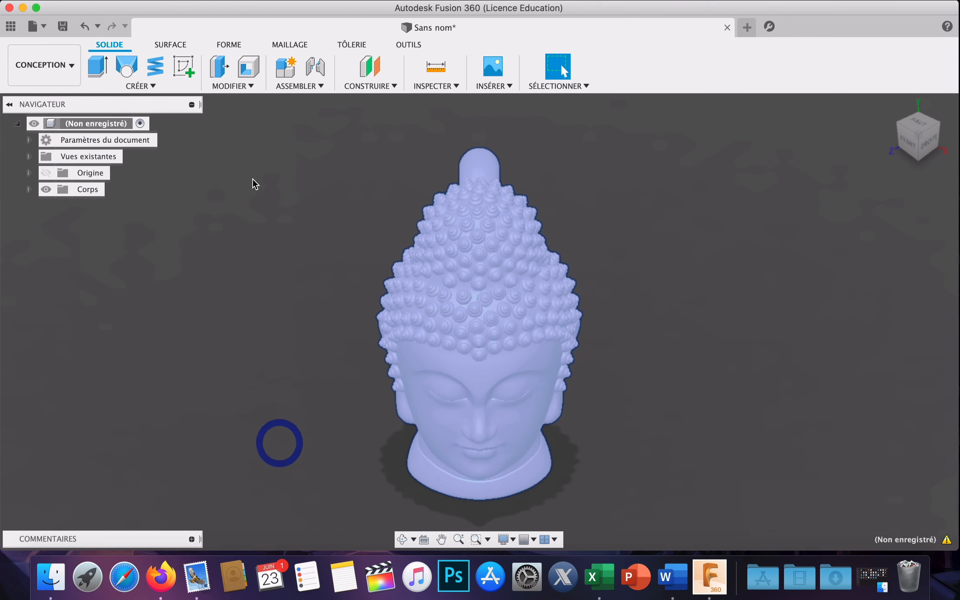
pyautogui.click(260, 271)
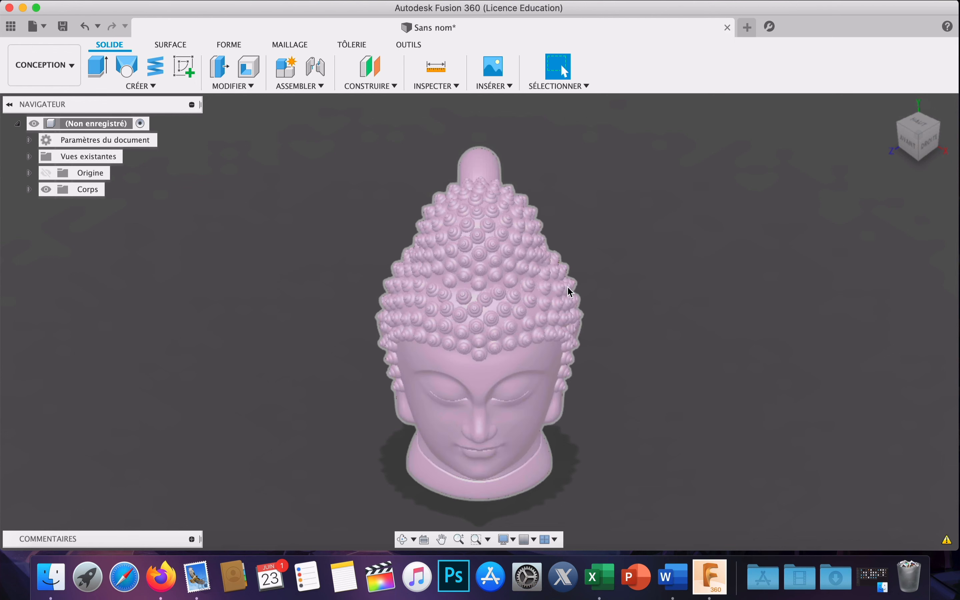
# Step: Reduce the Buddha mesh with the Uniform reduction type, targeting a face count of 50000
pyautogui.click(458, 295)
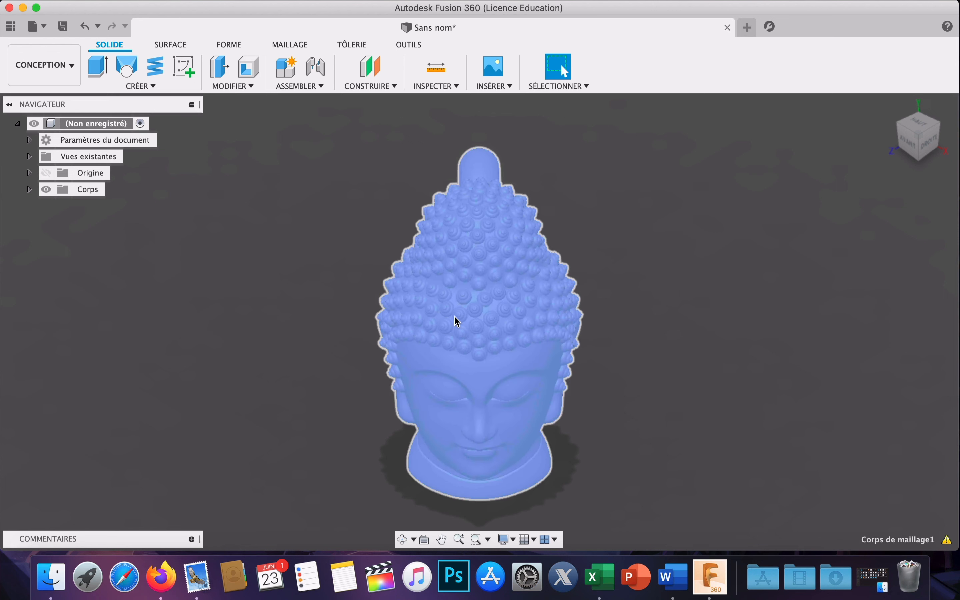
pyautogui.click(301, 46)
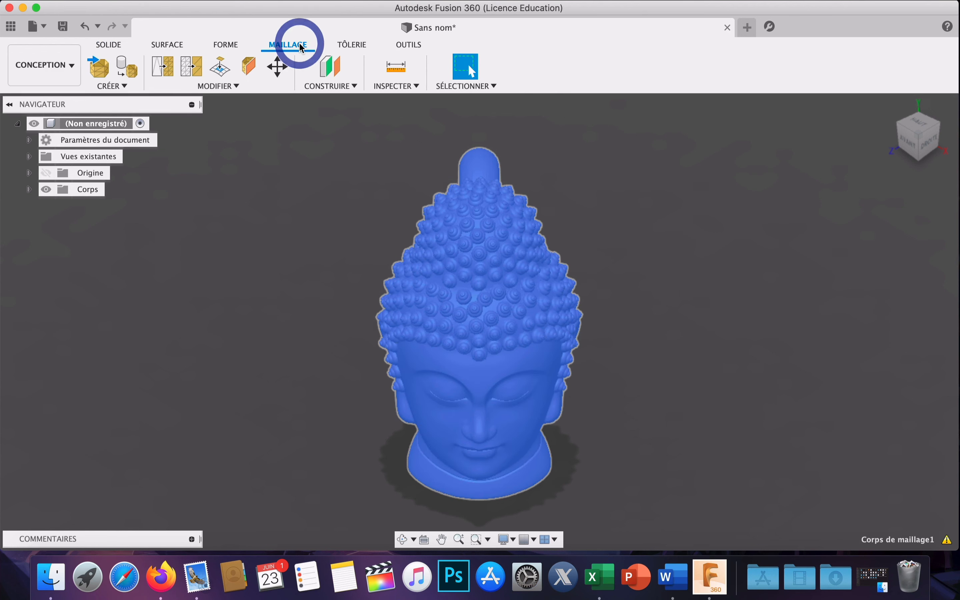
pyautogui.click(197, 69)
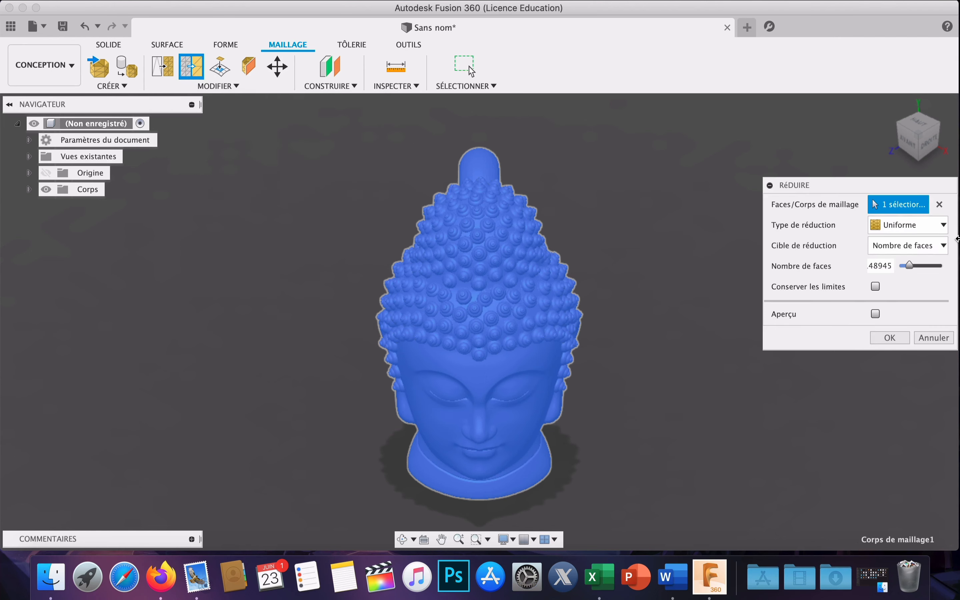
pyautogui.click(902, 225)
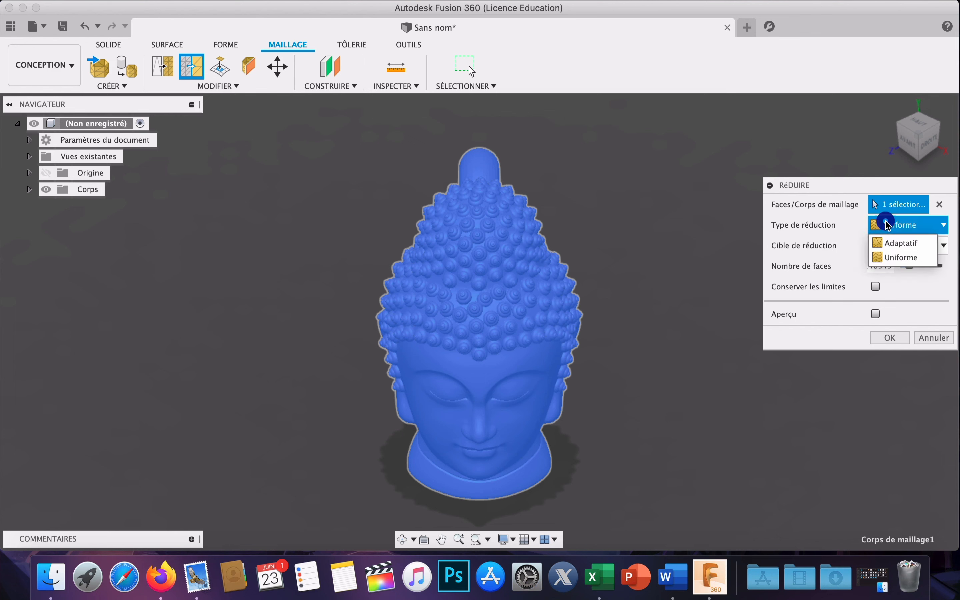
pyautogui.click(889, 257)
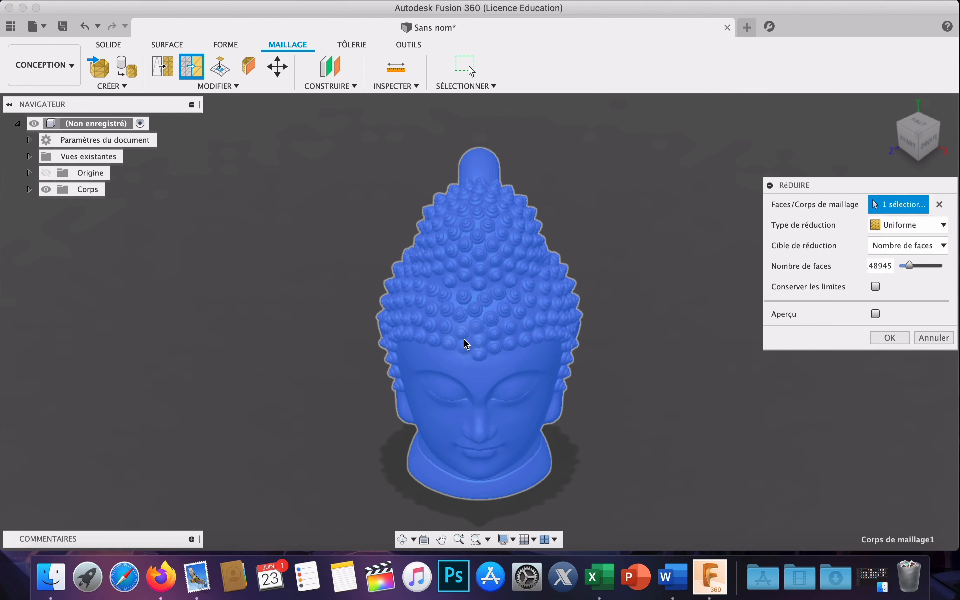
pyautogui.click(879, 246)
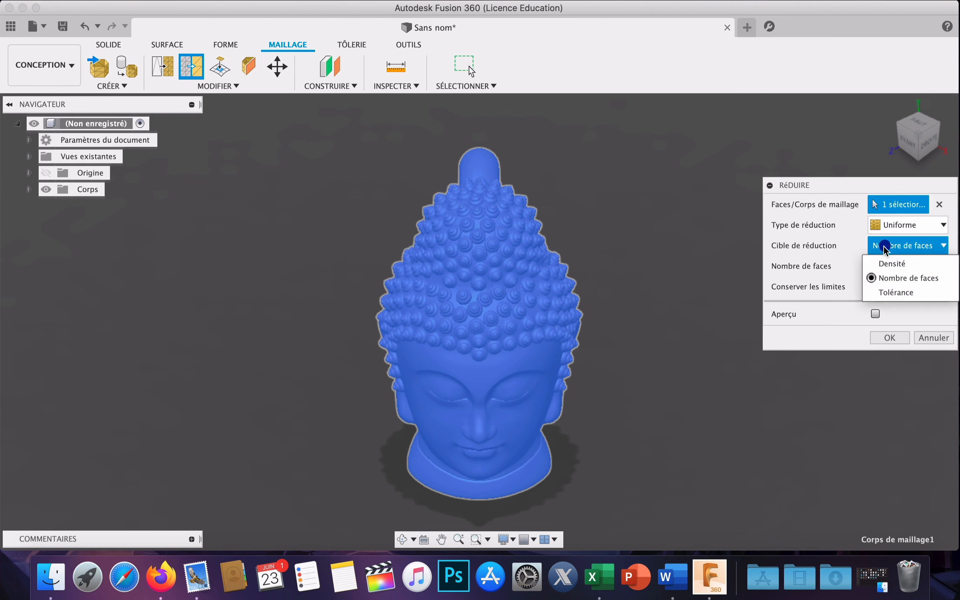
pyautogui.click(891, 279)
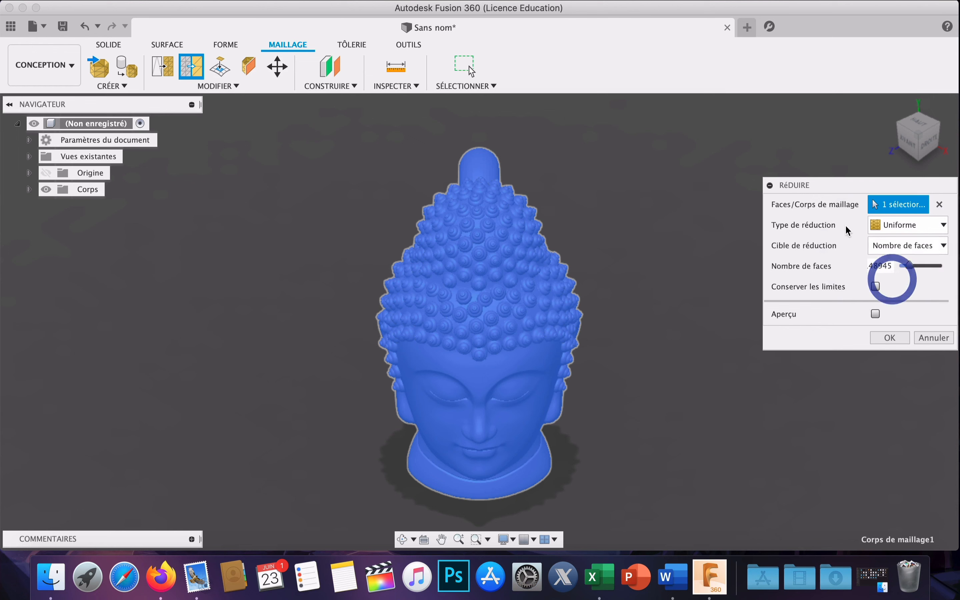
pyautogui.click(744, 270)
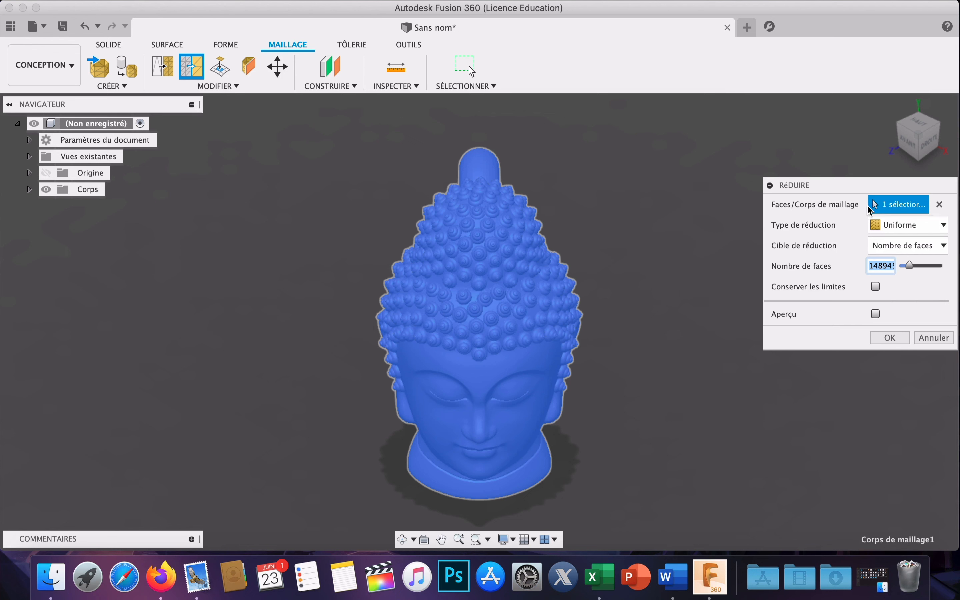
pyautogui.write('50000')
pyautogui.click(889, 338)
pyautogui.click(891, 337)
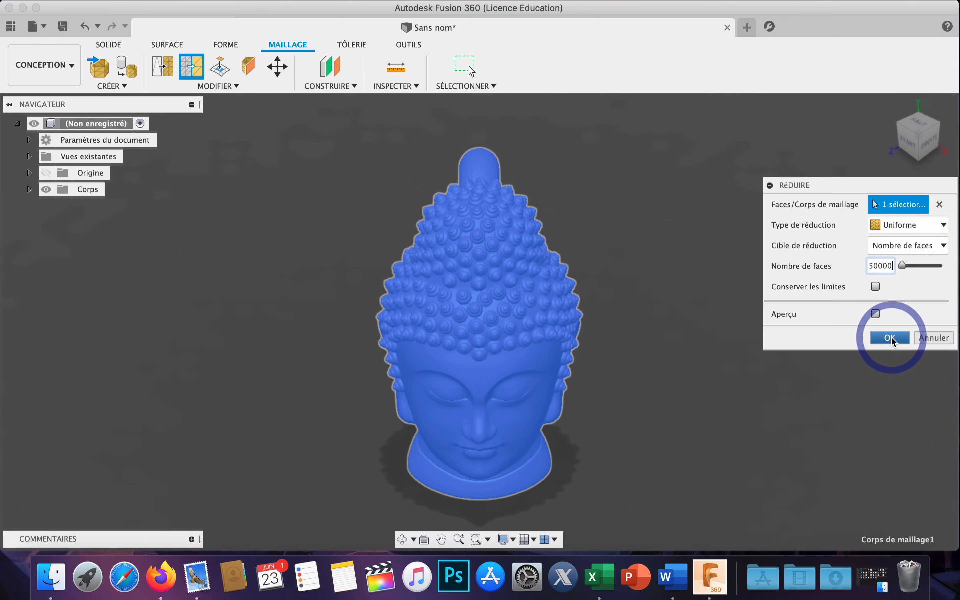
pyautogui.click(306, 300)
# Step: Convert the reduced Buddha mesh to a BRep as a new body, continuing despite the large number of facets
pyautogui.keyDown('shift'); pyautogui.moveTo(480, 317); pyautogui.dragTo(483, 296, button='middle'); pyautogui.keyUp('shift')
pyautogui.scroll(-3, 498, 365)
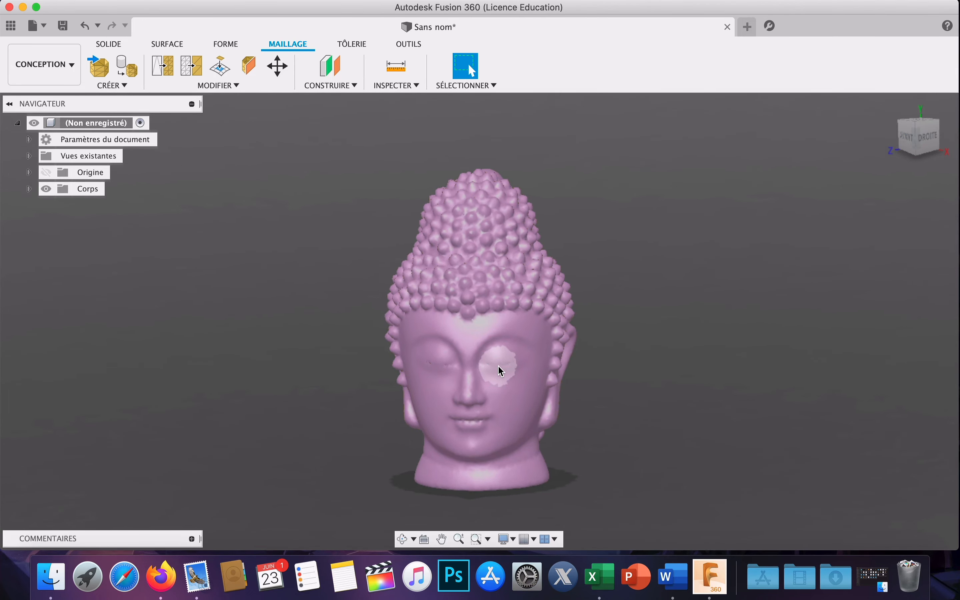
pyautogui.scroll(10, 501, 364)
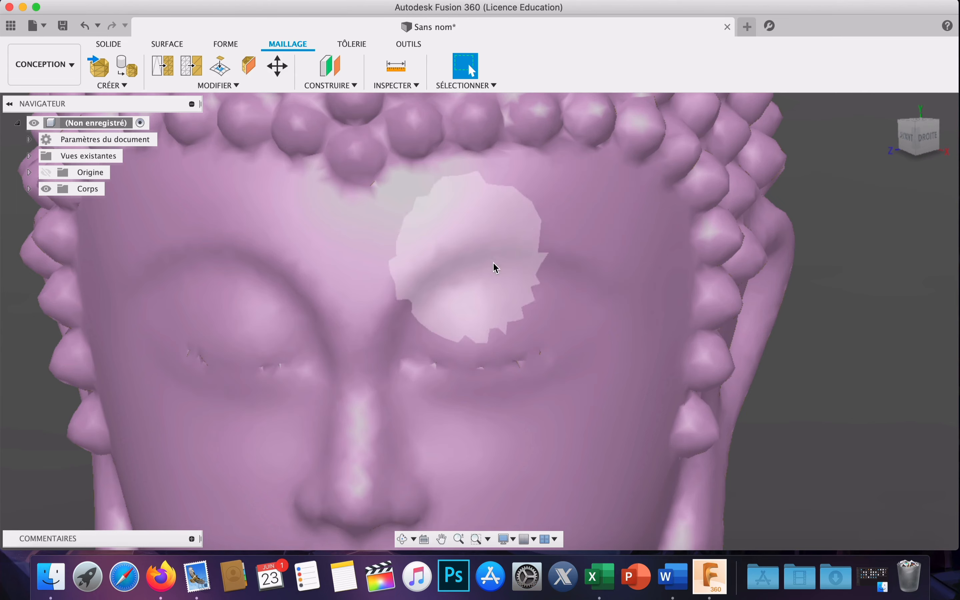
pyautogui.scroll(-10, 478, 283)
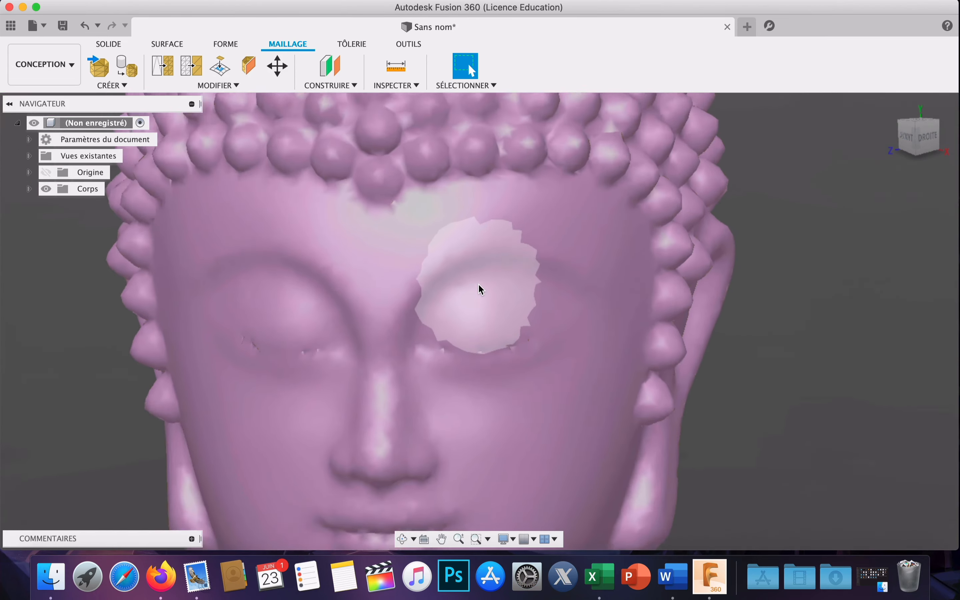
pyautogui.scroll(-4, 478, 283)
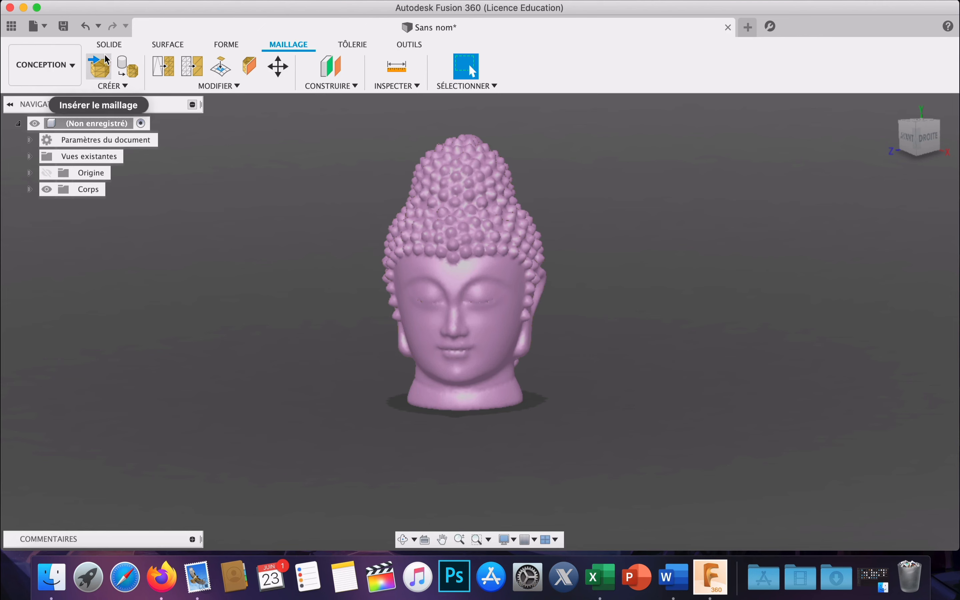
pyautogui.click(108, 44)
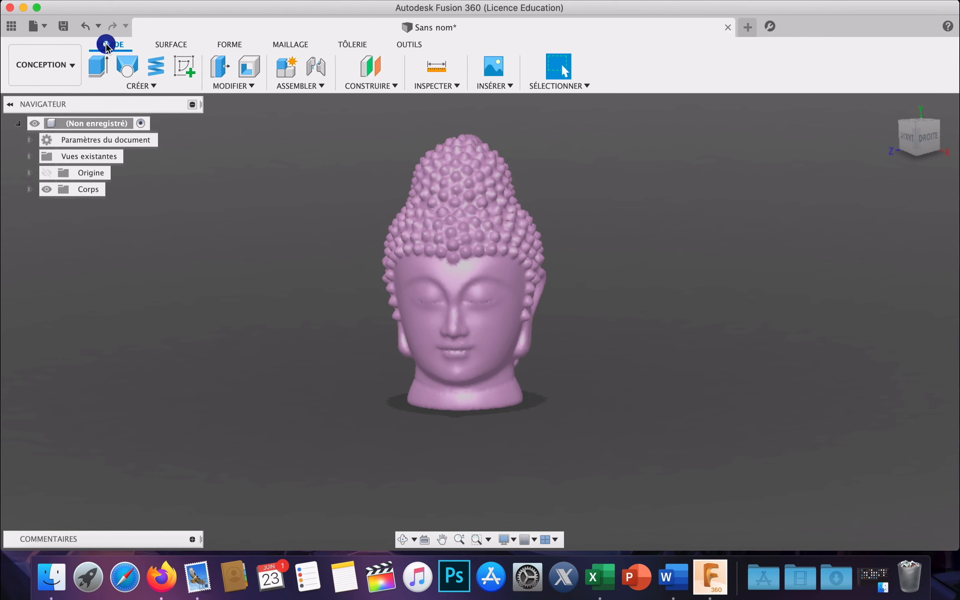
pyautogui.click(462, 250)
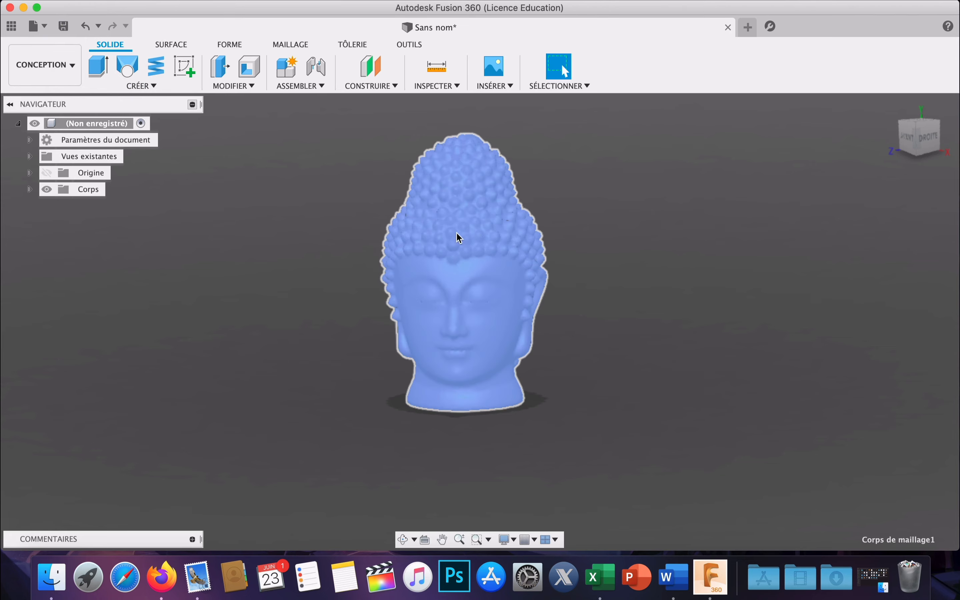
pyautogui.rightClick(467, 241)
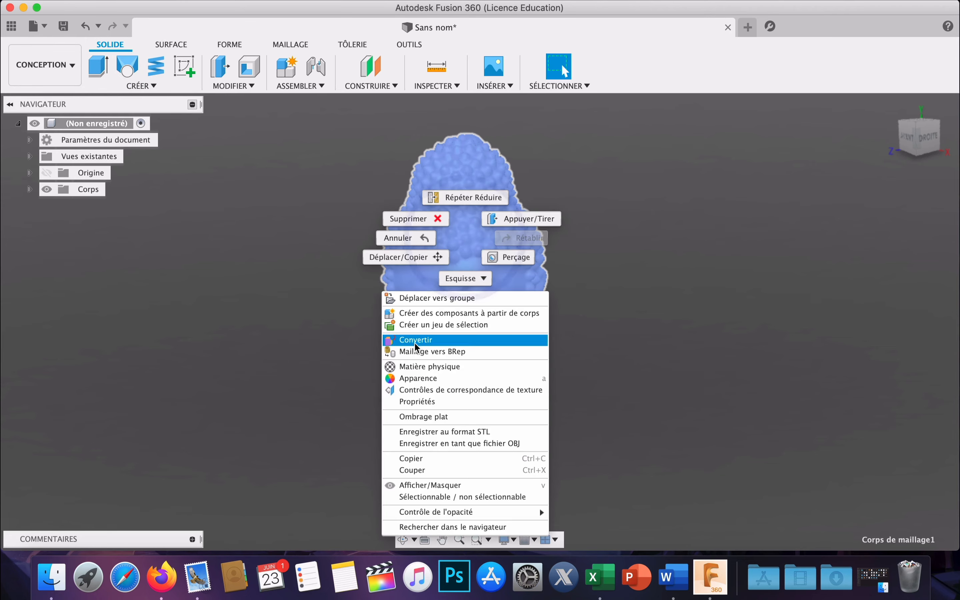
pyautogui.click(455, 352)
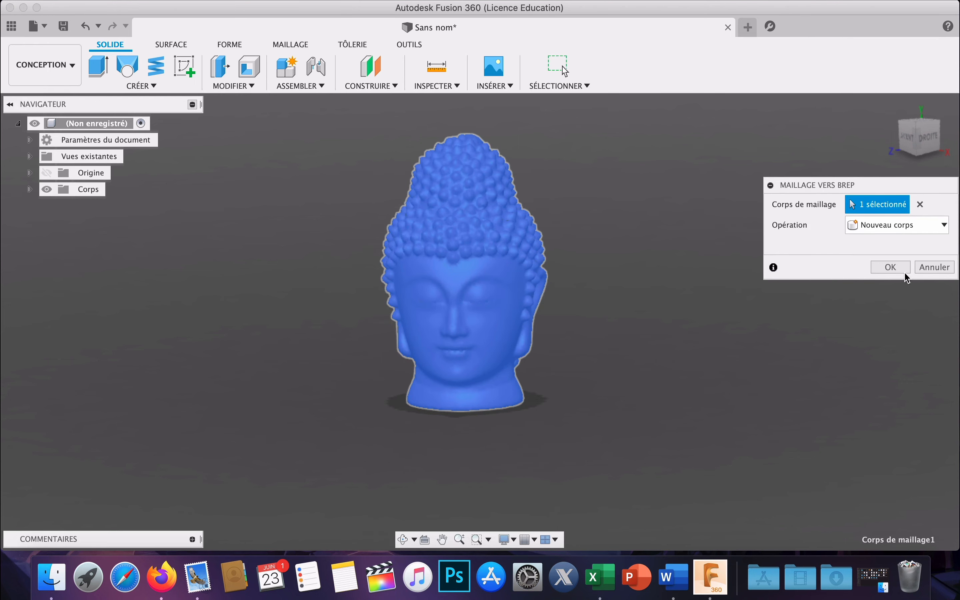
pyautogui.click(888, 268)
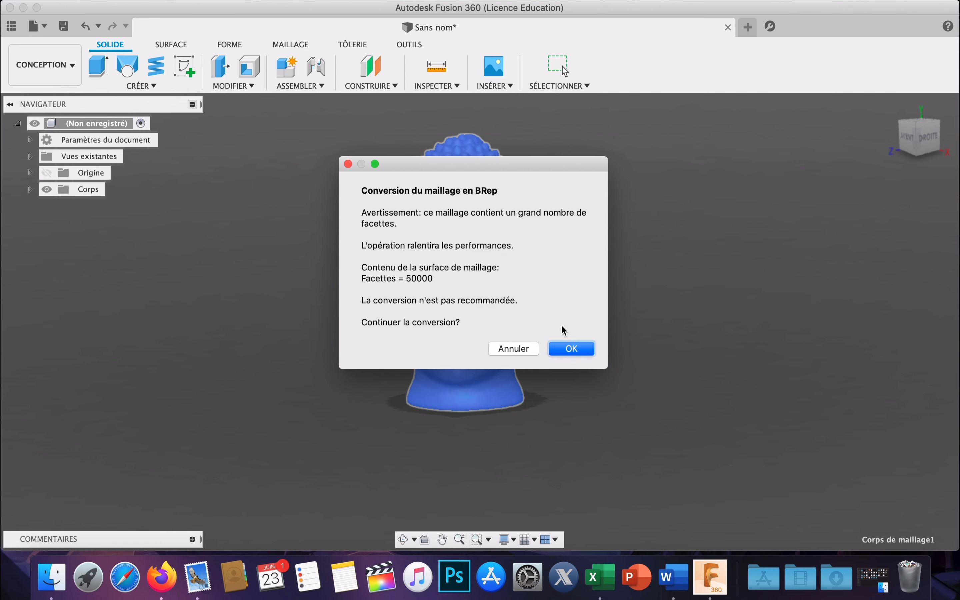
pyautogui.click(571, 348)
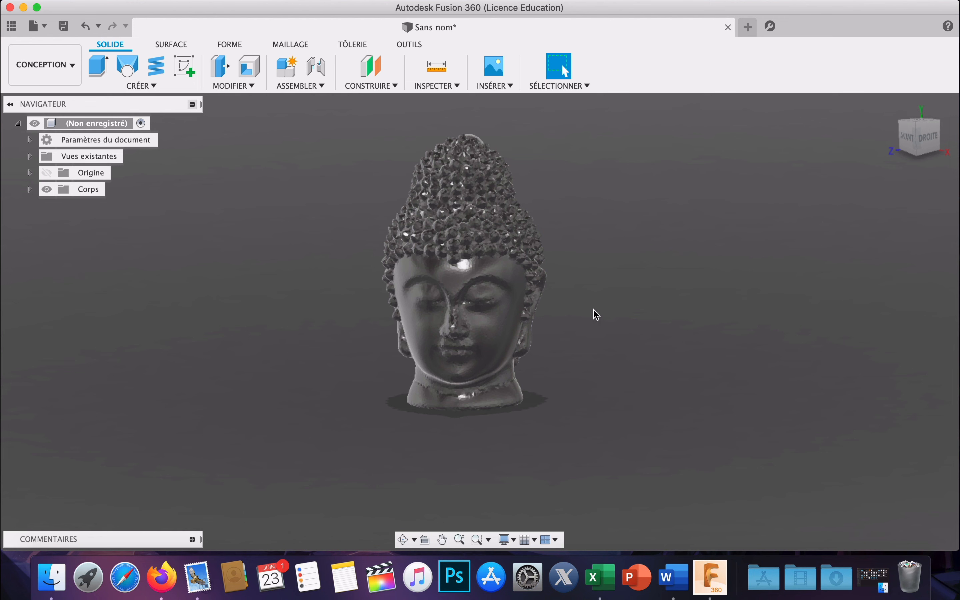
# Step: Turn on design history capture for the unsaved document's root component
pyautogui.scroll(2, 452, 140)
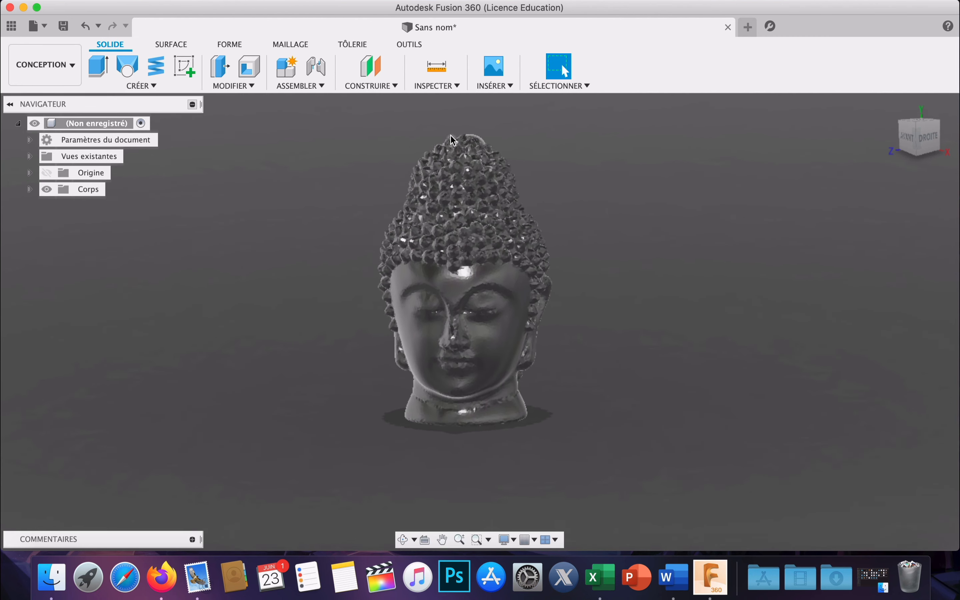
pyautogui.scroll(2, 452, 139)
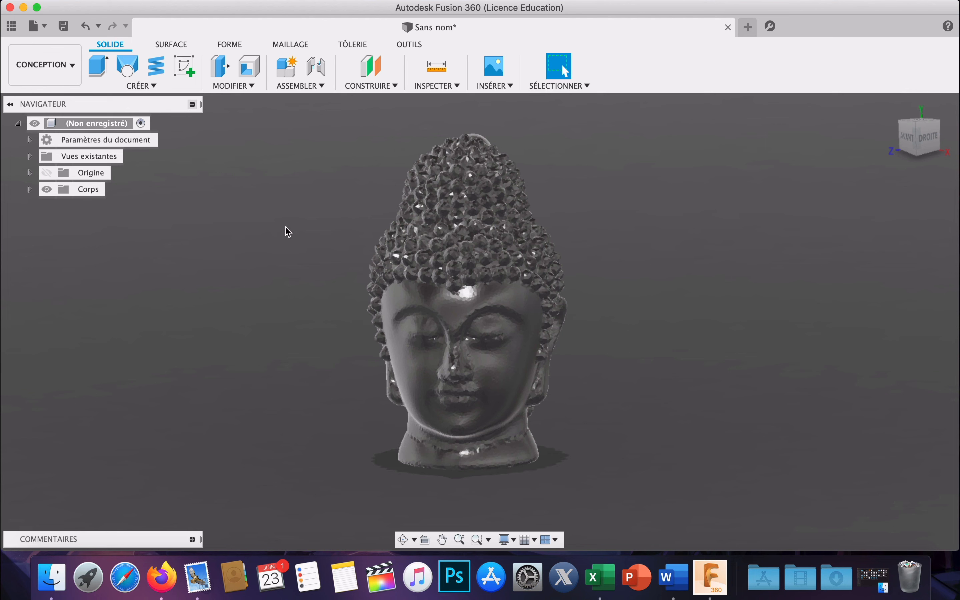
pyautogui.click(96, 123)
pyautogui.rightClick(96, 123)
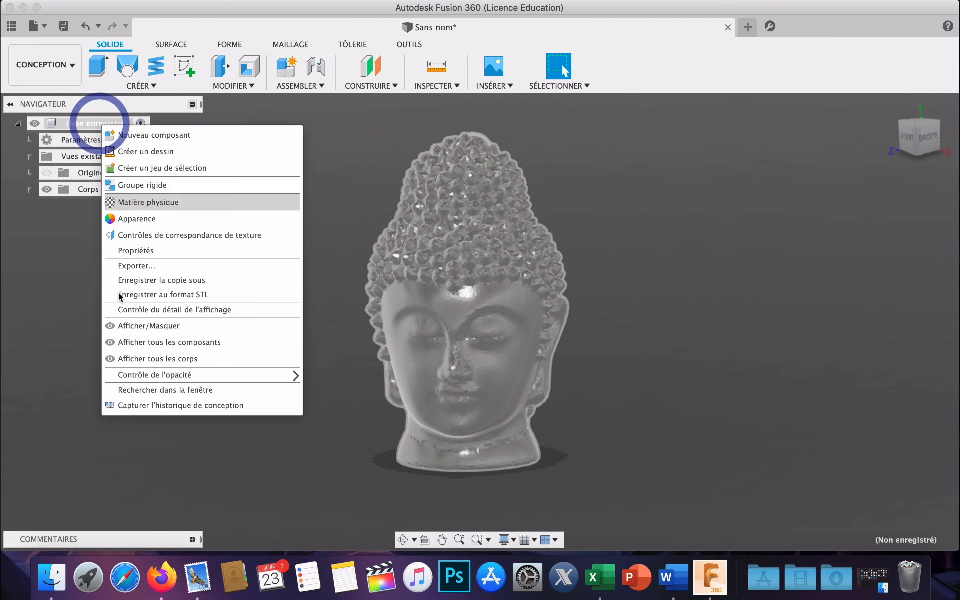
pyautogui.click(159, 405)
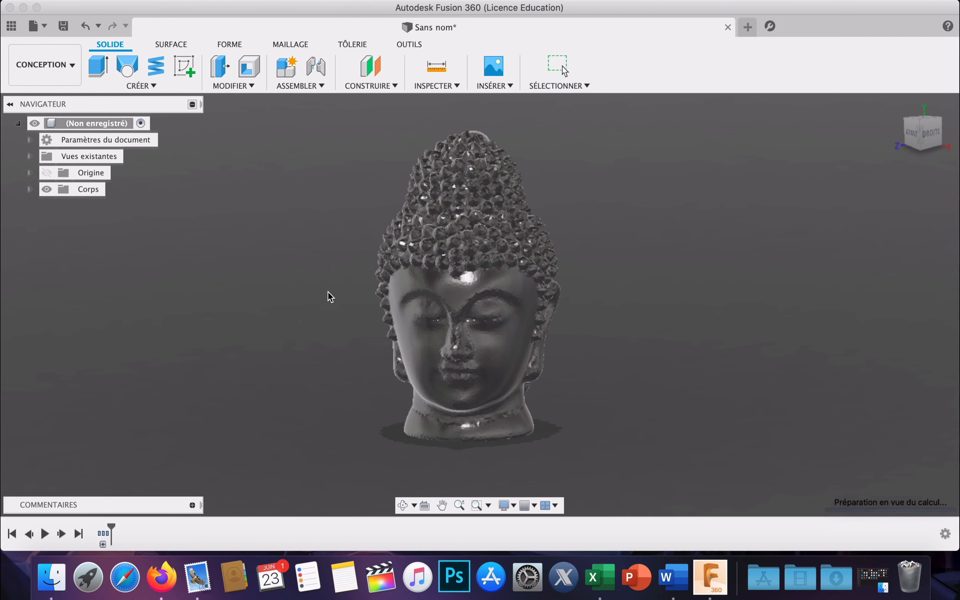
pyautogui.click(103, 544)
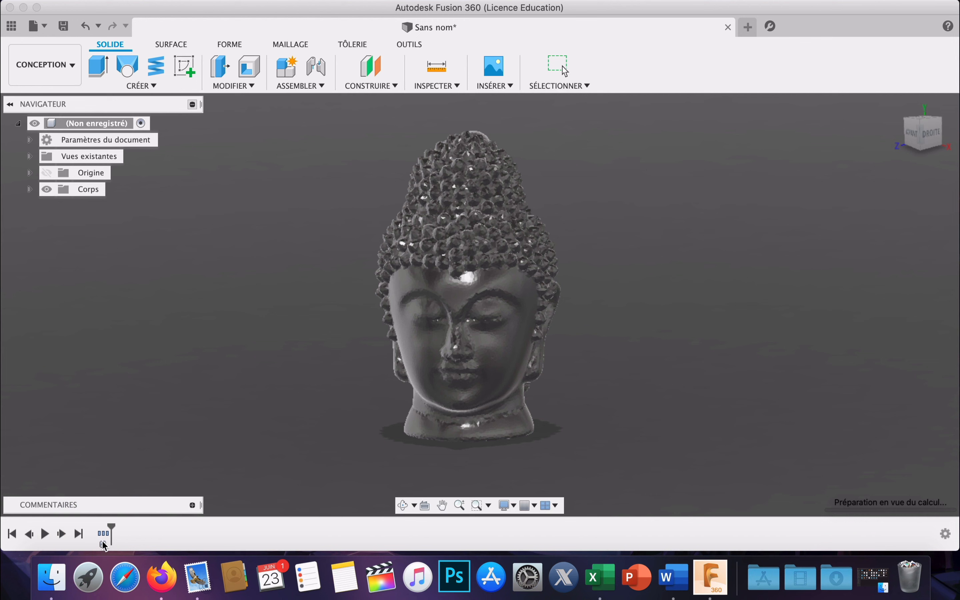